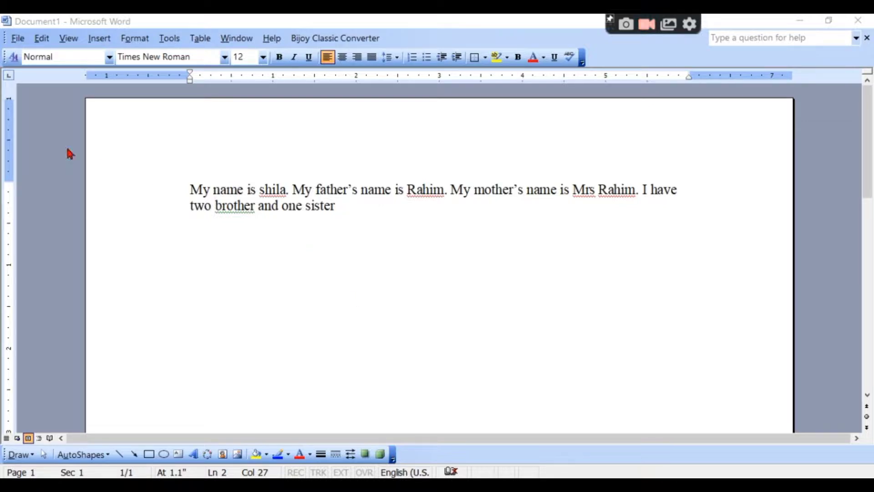
left_click(21, 40)
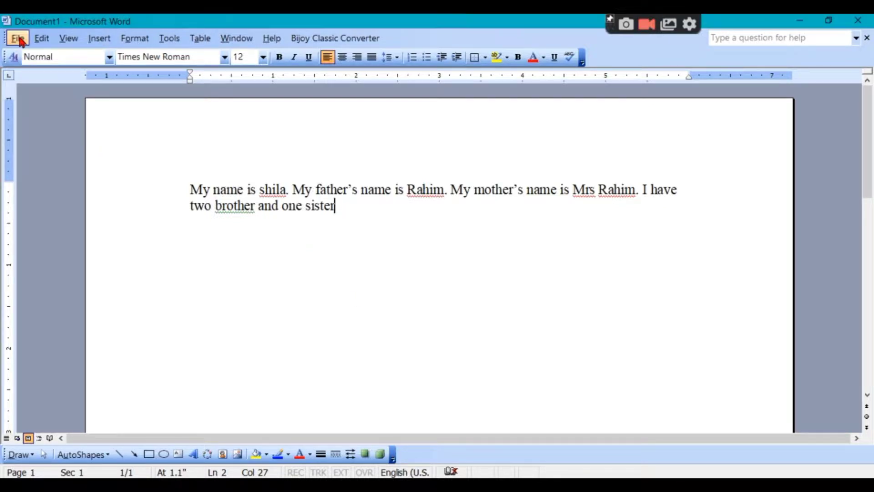
left_click(20, 41)
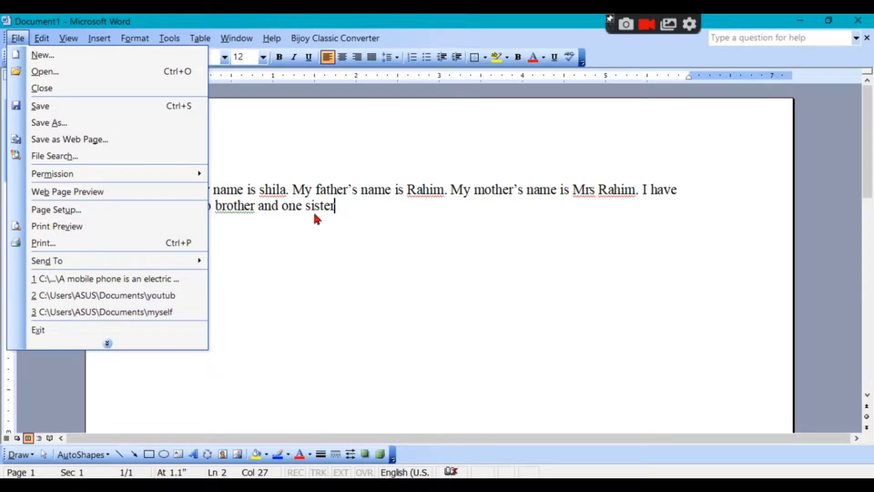
left_click(337, 207)
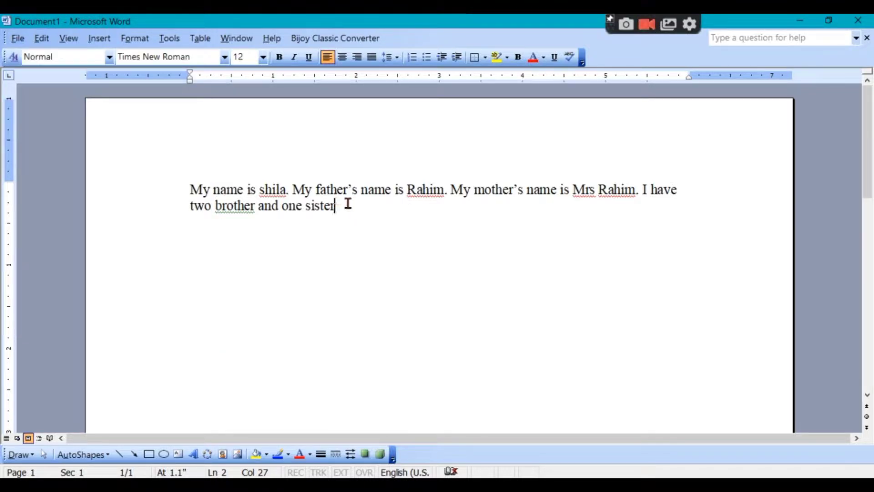
left_click_drag(187, 191, 339, 205)
left_click(387, 204)
Step: Create a new blank document
left_click(18, 40)
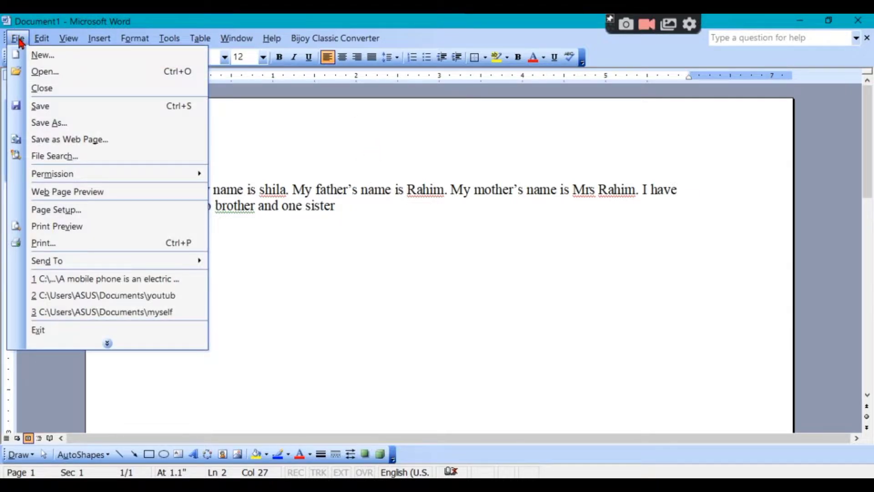
left_click(41, 55)
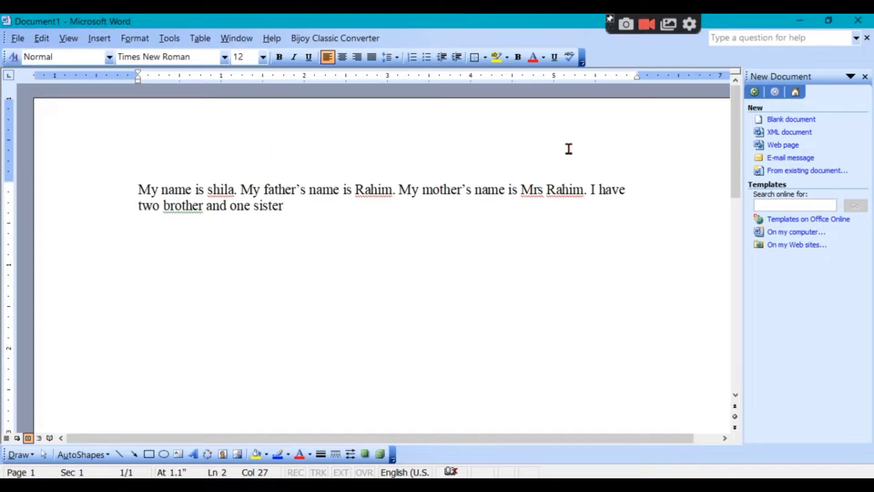
left_click(793, 120)
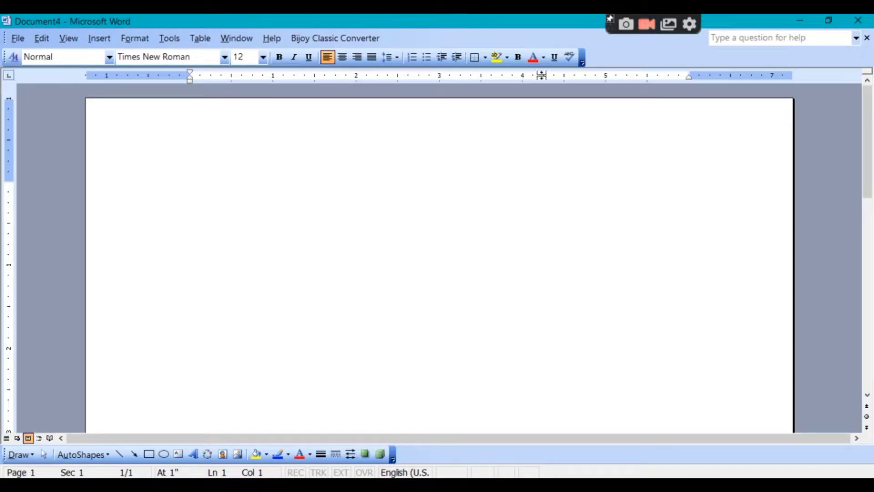
Step: Restore the blank document's window to a smaller size, move it around over the first document, and close it
left_click(828, 20)
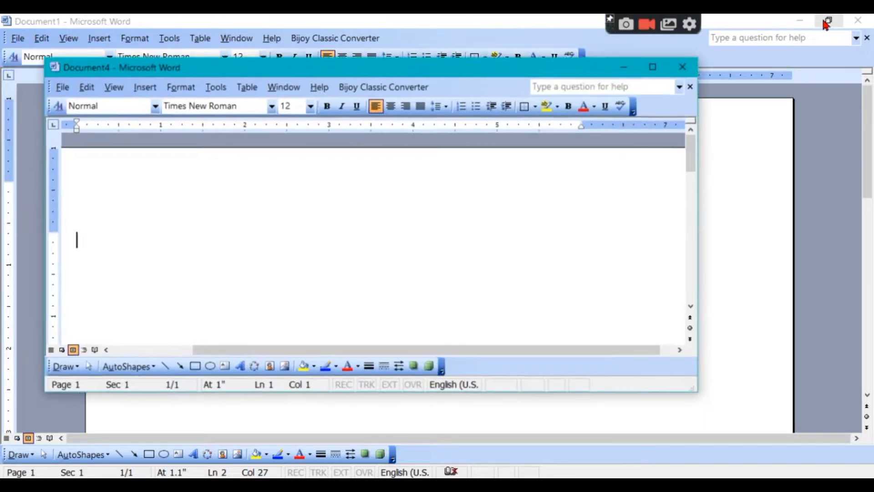
left_click_drag(456, 77, 616, 83)
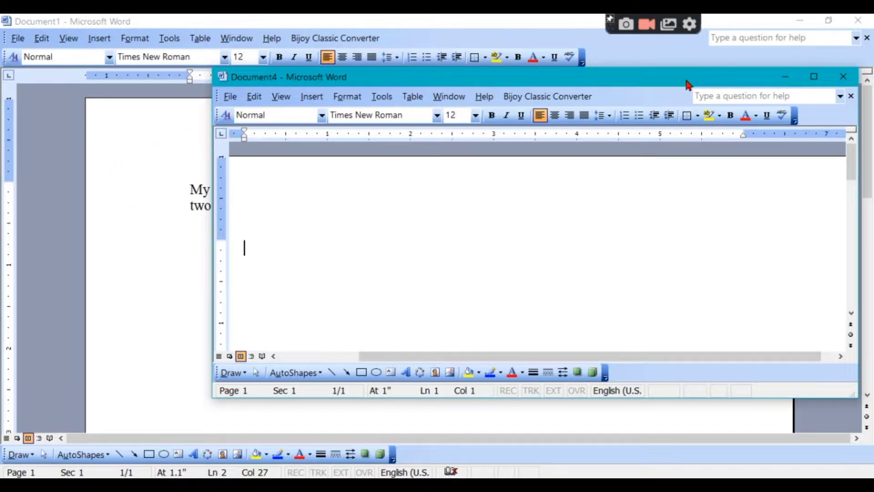
left_click_drag(687, 77, 622, 68)
left_click(779, 69)
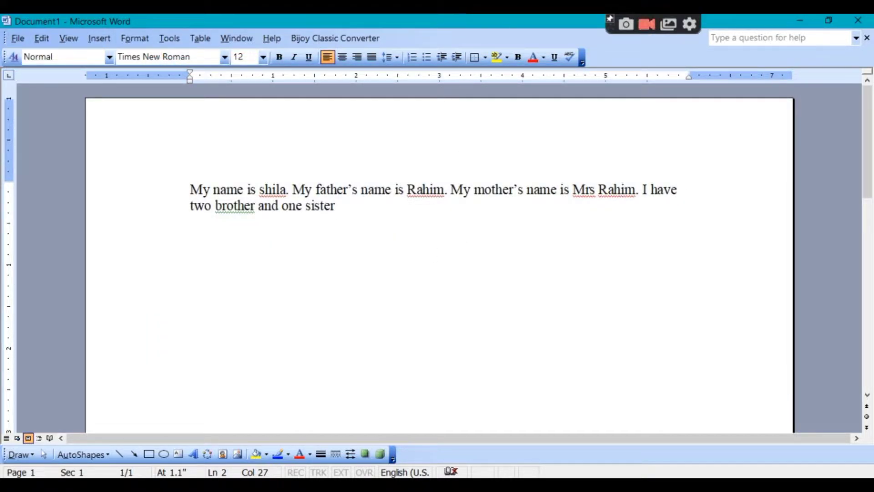
Step: Open the existing document "A mobile phone is an electric device used two" from the Documents folder
left_click(17, 38)
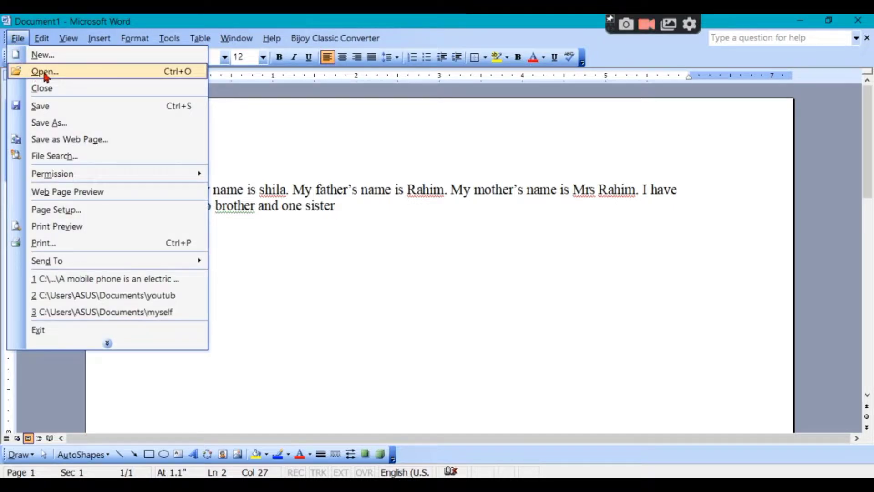
left_click(351, 208)
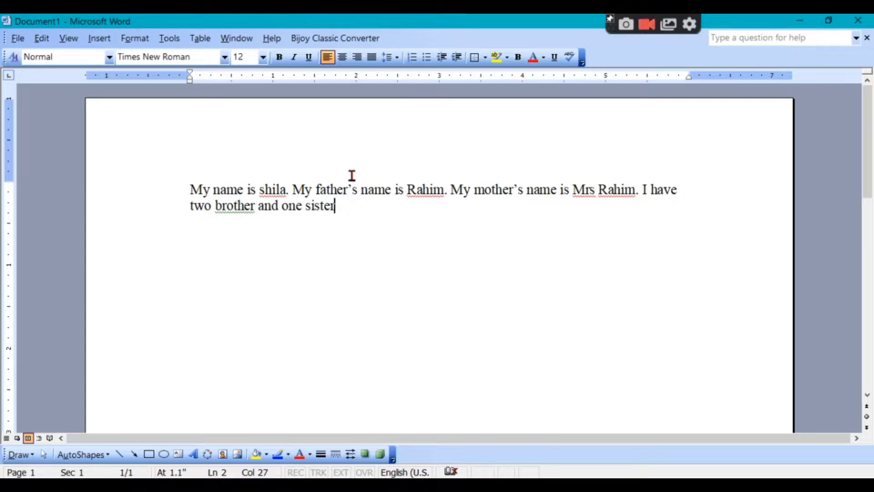
left_click(17, 38)
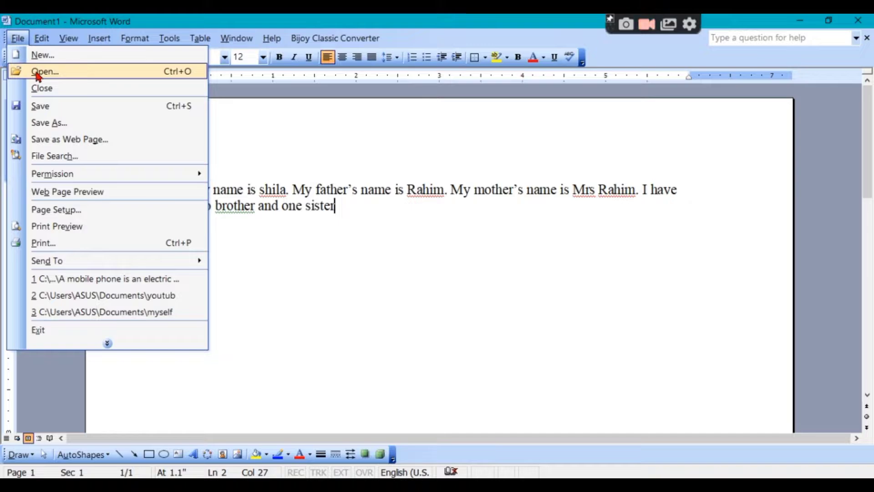
left_click(75, 72)
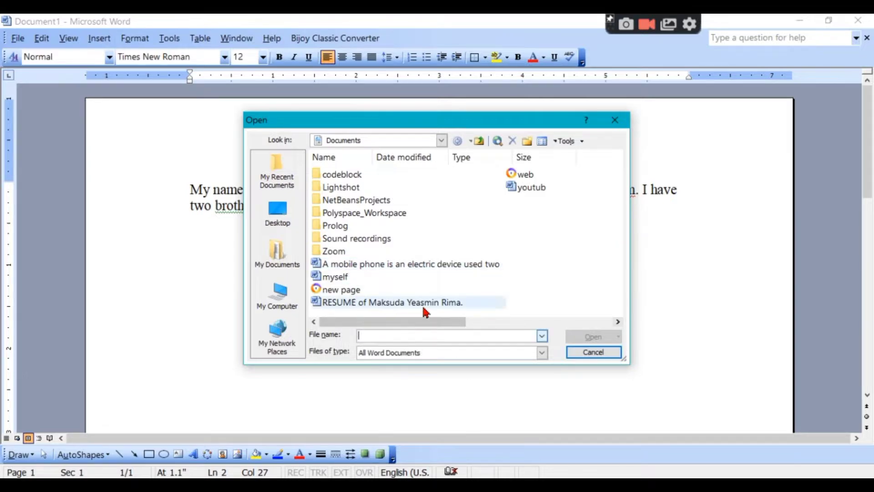
left_click(405, 268)
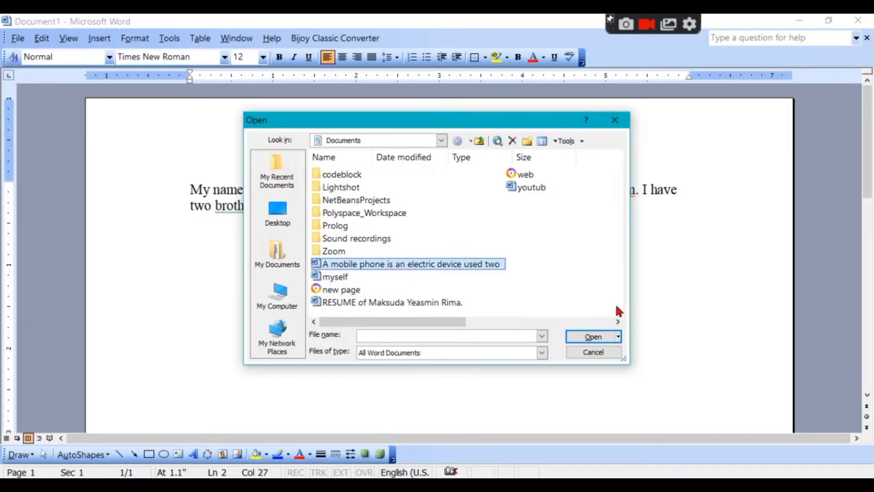
left_click(596, 338)
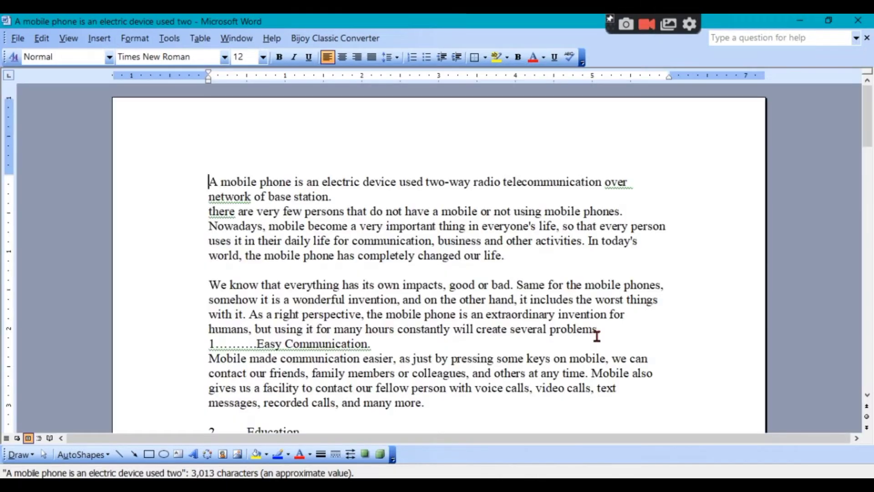
Step: Skim through the mobile phone document, restore its window to a smaller size, and close it
scroll(414, 315, "down", 15)
scroll(415, 315, "up", 15)
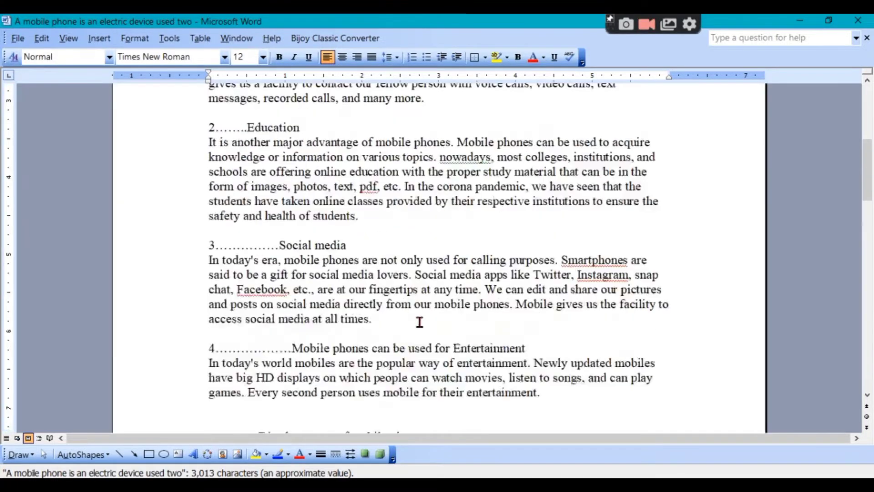
left_click(829, 20)
left_click(685, 79)
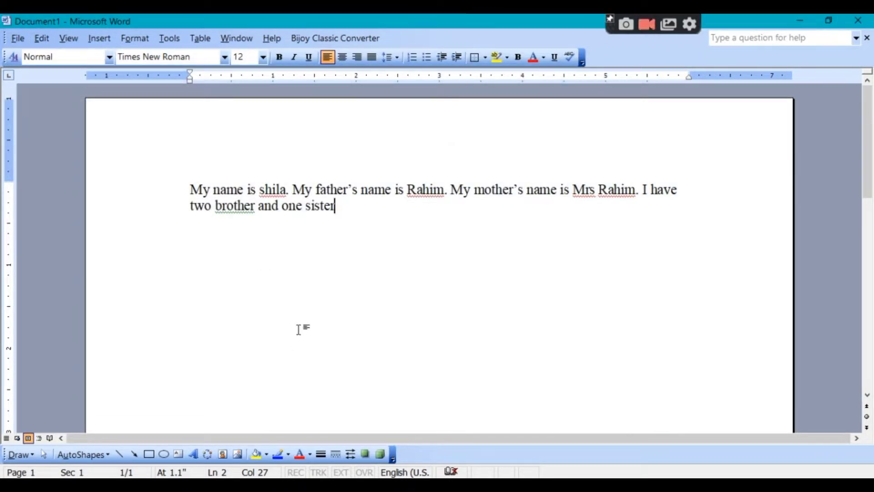
left_click(13, 38)
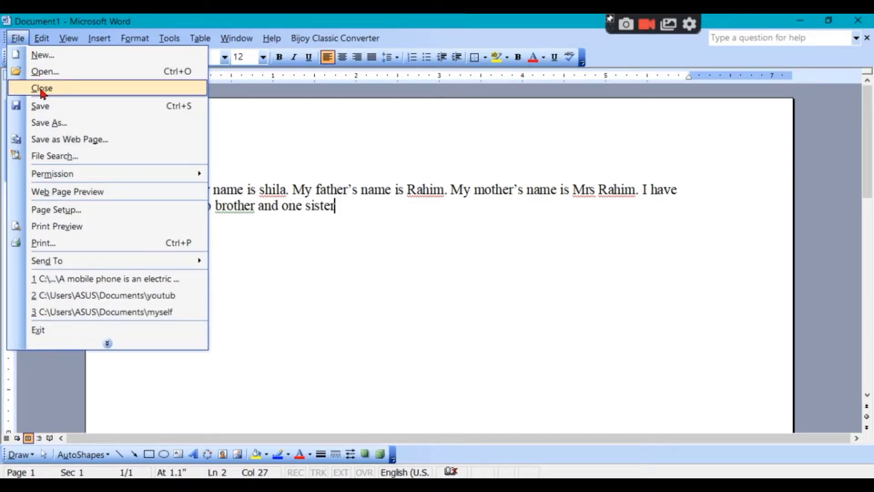
left_click(93, 91)
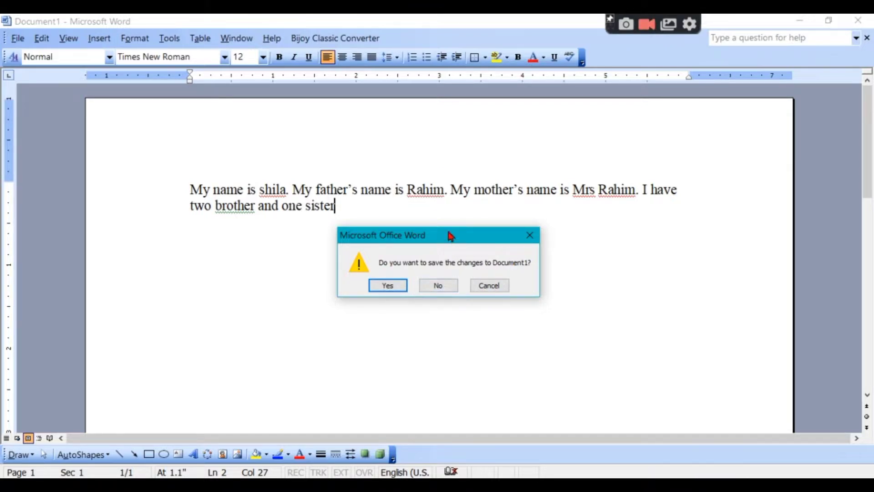
left_click(491, 286)
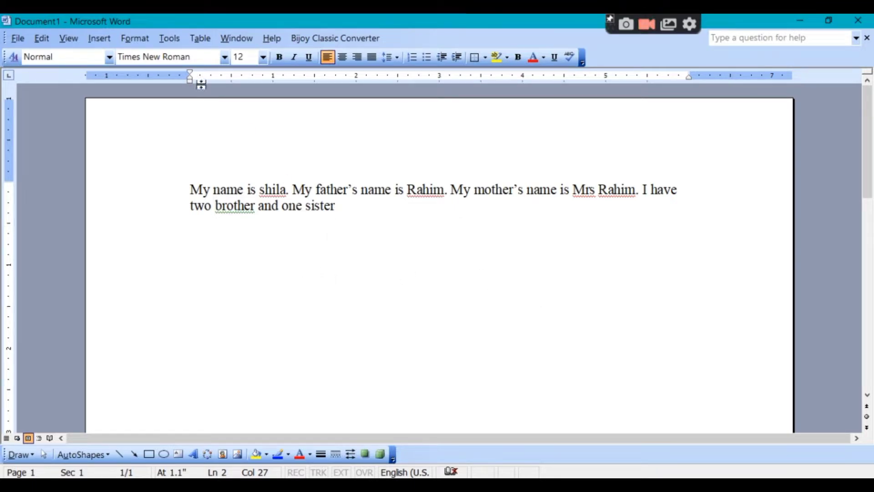
left_click(18, 39)
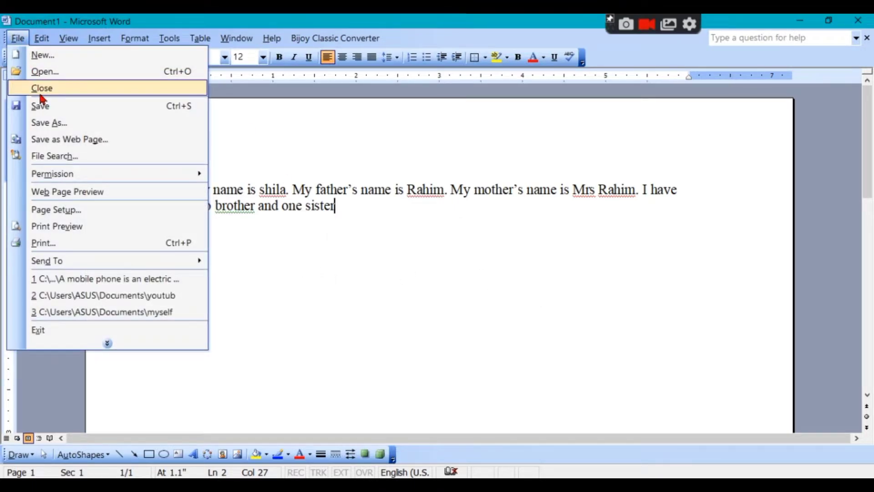
left_click(365, 209)
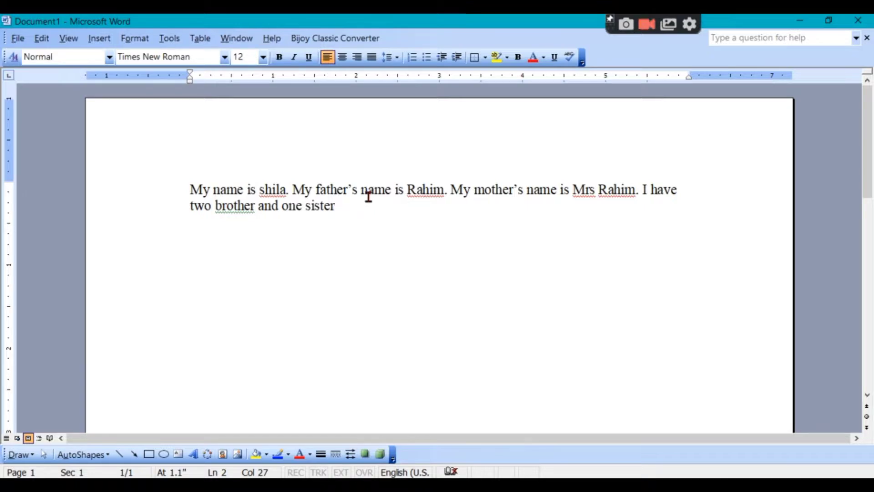
Step: Save the document as a Word Document in My Documents under the file name myself01
left_click(20, 39)
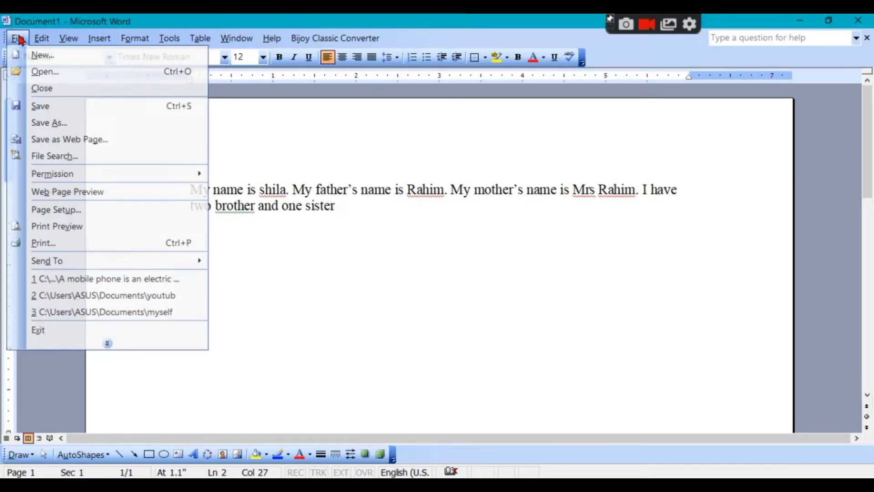
left_click(56, 108)
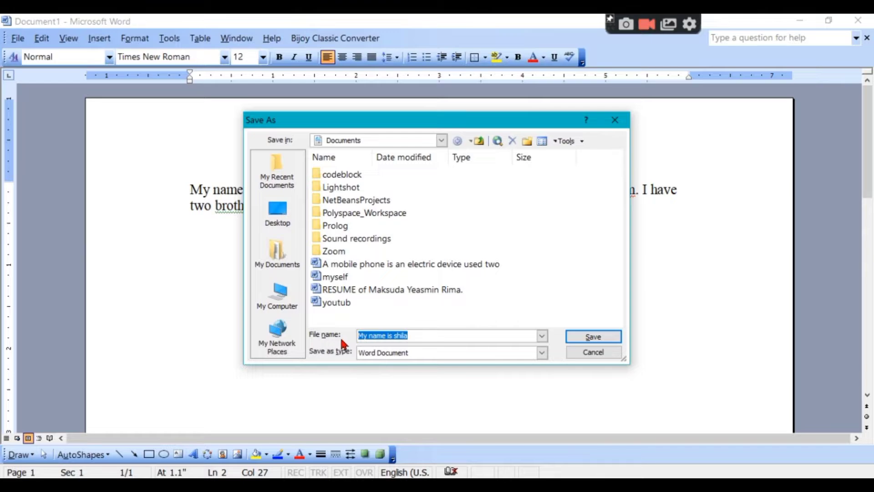
left_click(441, 334)
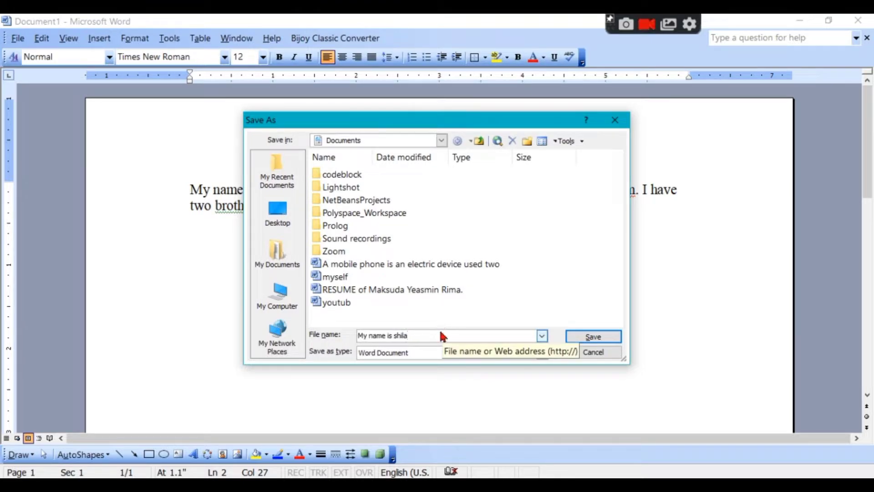
key("BackSpace")
key("BackSpace")
key("BackSpace")
key("BackSpace")
key("BackSpace")
key("BackSpace")
key("BackSpace")
key("BackSpace")
key("BackSpace")
key("BackSpace")
key("BackSpace")
key("BackSpace")
key("BackSpace")
key("BackSpace")
key("BackSpace")
key("BackSpace")
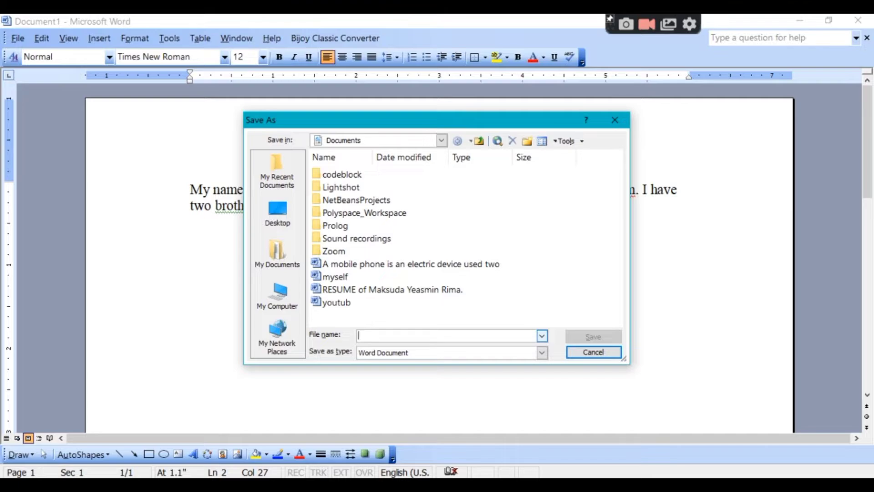
type("myself01")
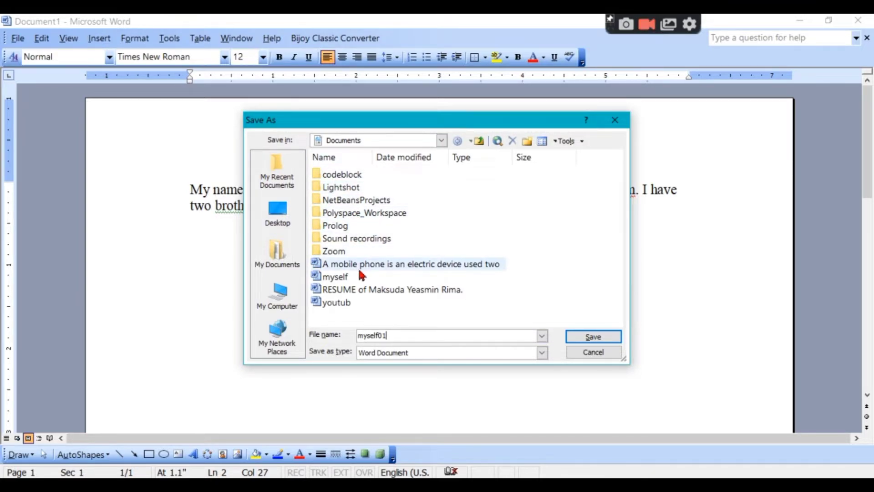
left_click(282, 212)
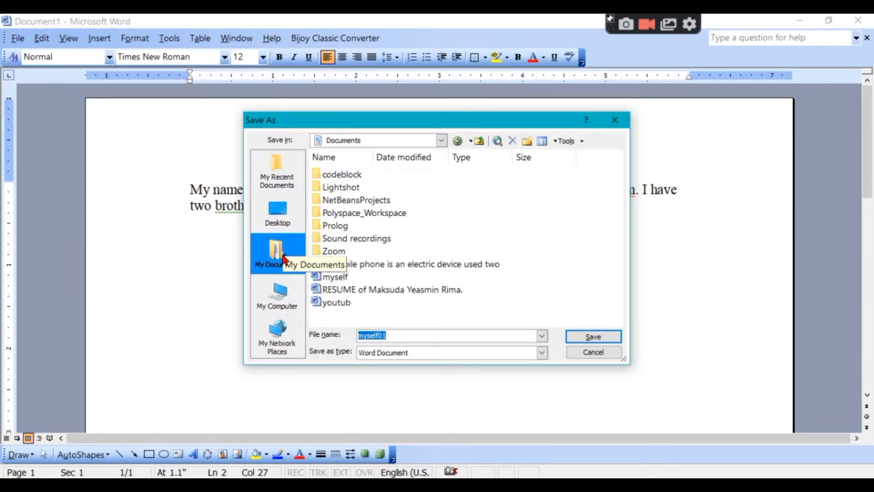
left_click(584, 335)
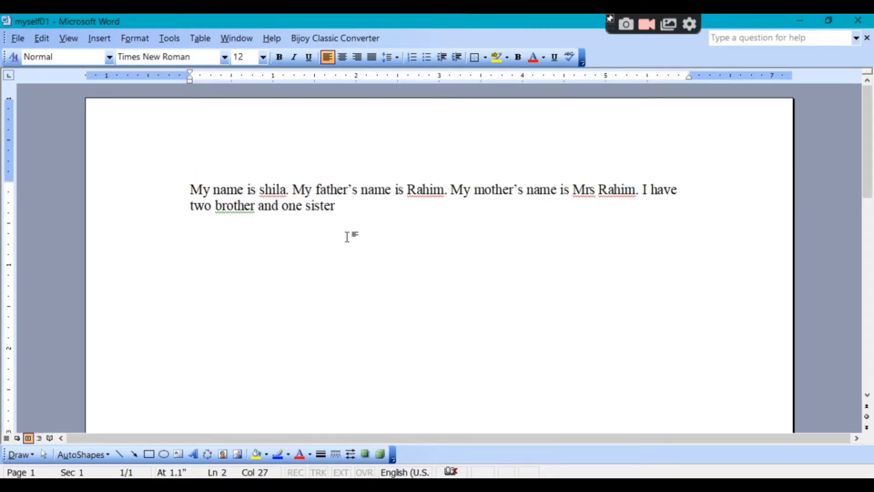
Step: Open the saved file myself01 from the Documents folder
left_click(18, 39)
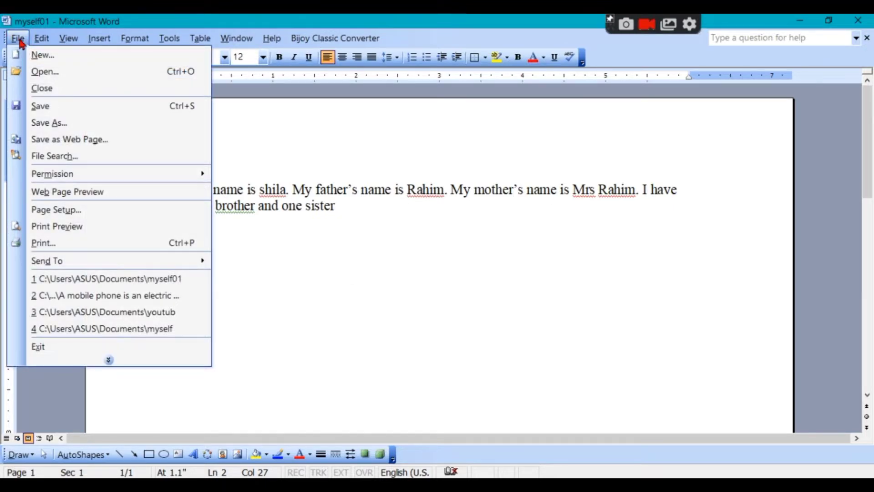
left_click(36, 72)
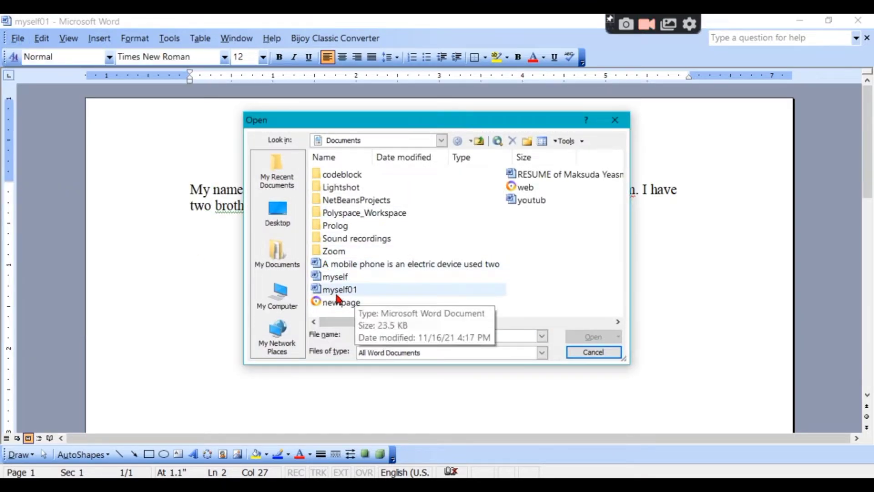
left_click(357, 292)
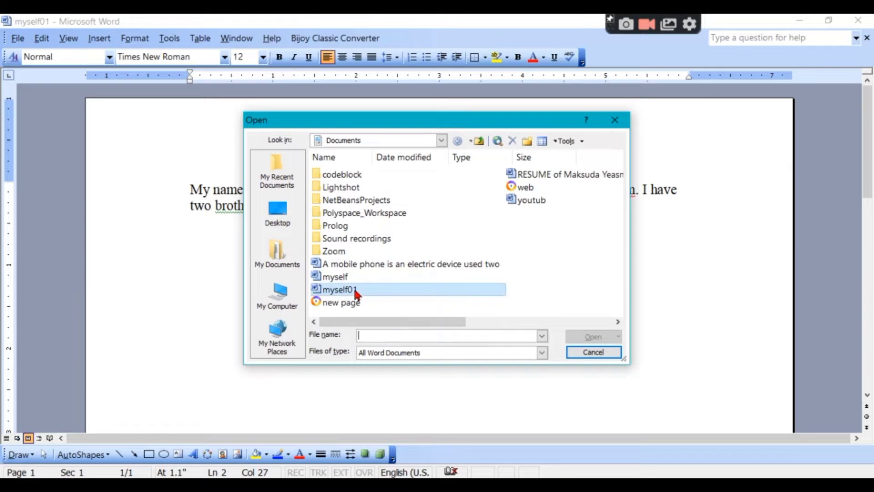
left_click(594, 338)
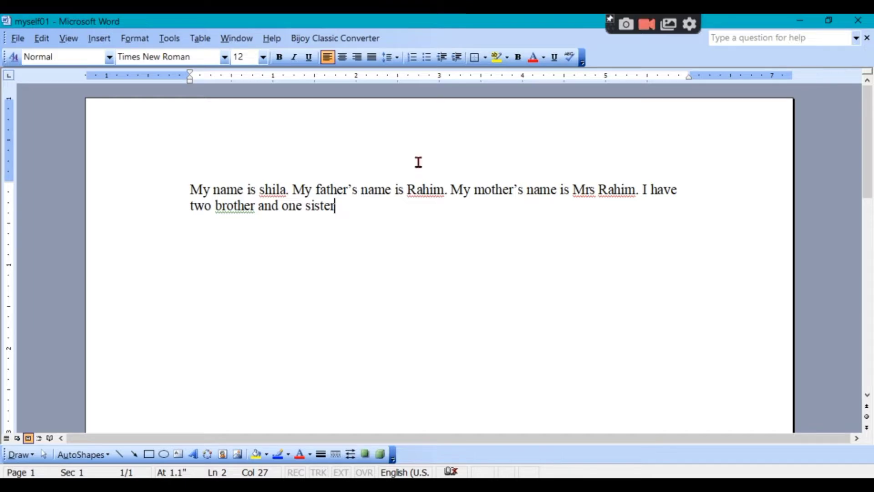
left_click(16, 40)
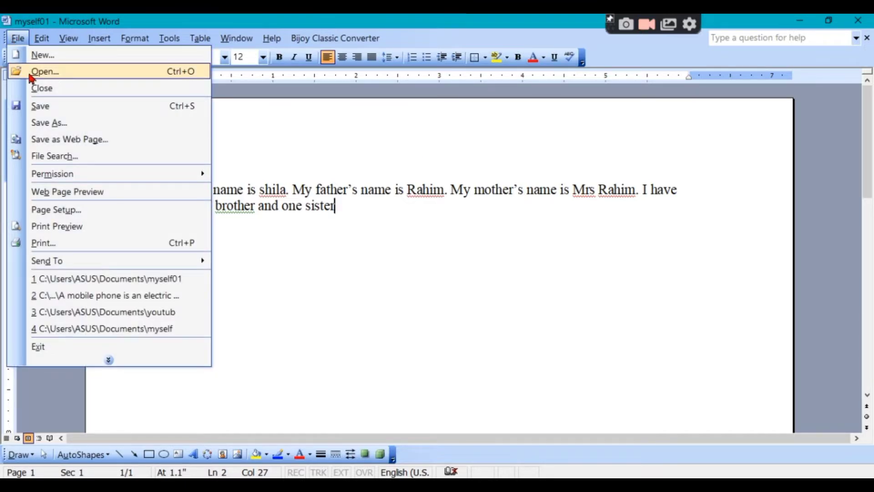
left_click(17, 39)
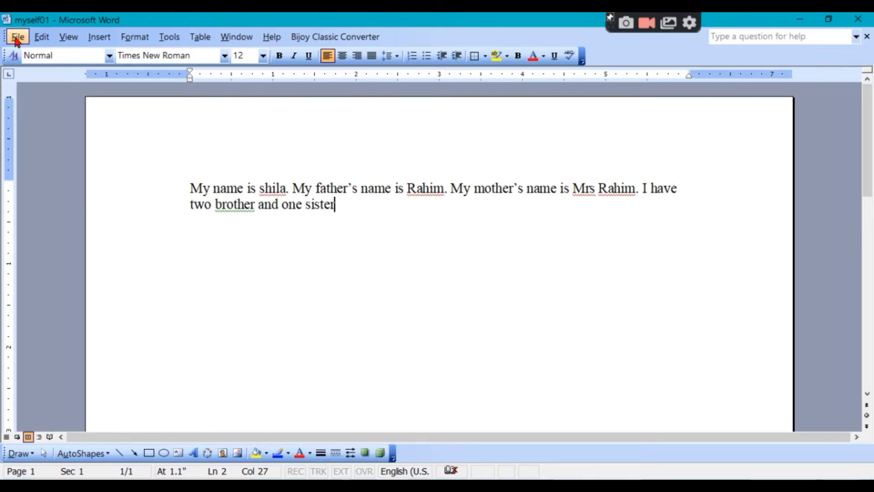
left_click(17, 40)
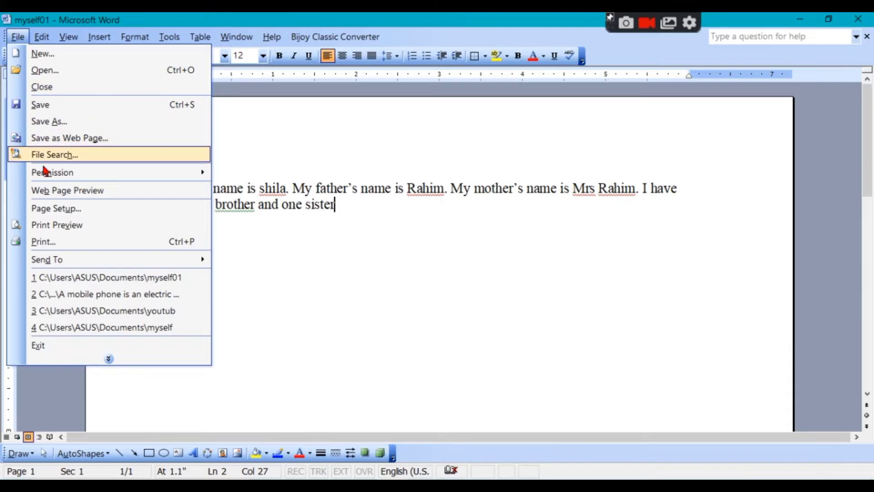
left_click(341, 209)
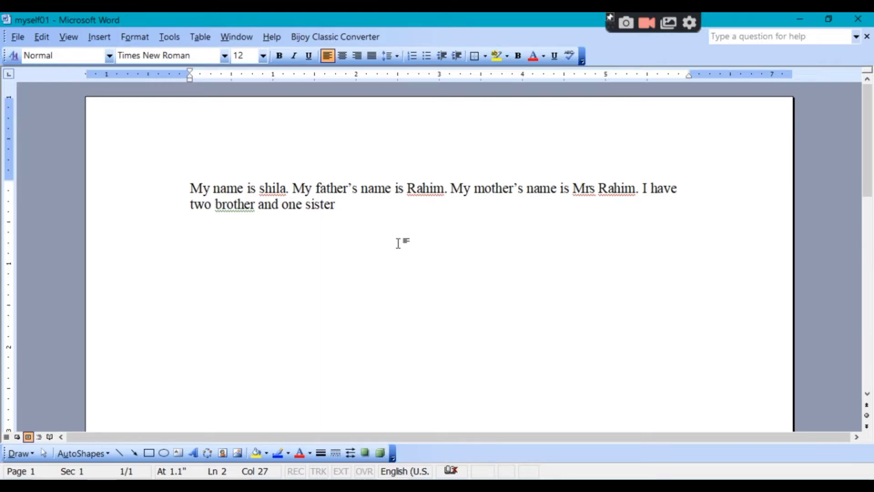
left_click(19, 38)
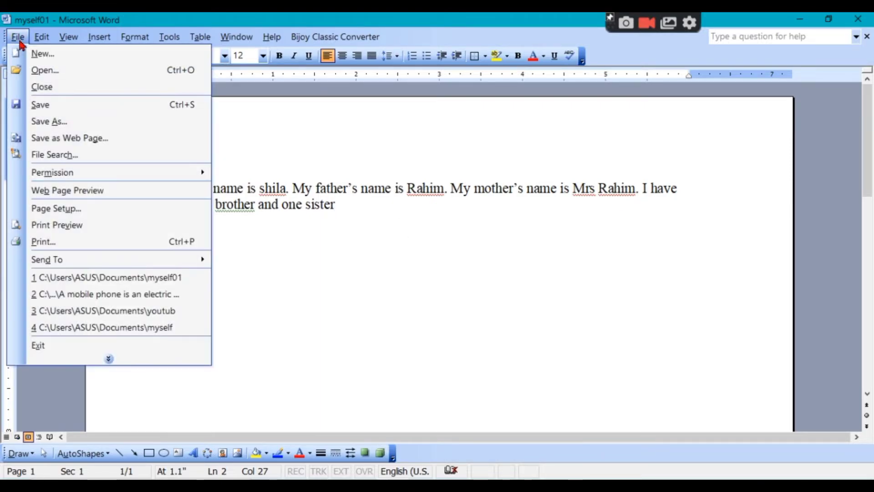
left_click(362, 214)
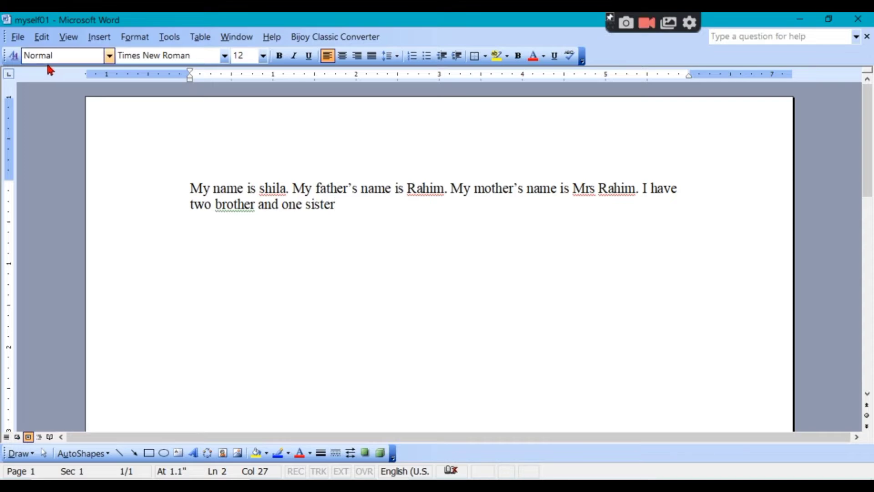
Step: Save a copy of the document in the Documents folder as a Word Document under the file name myself111
left_click(17, 37)
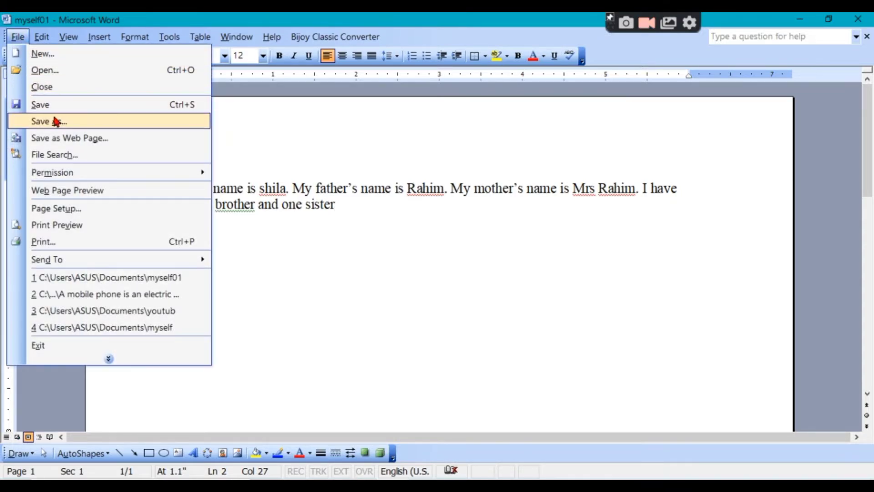
left_click(56, 121)
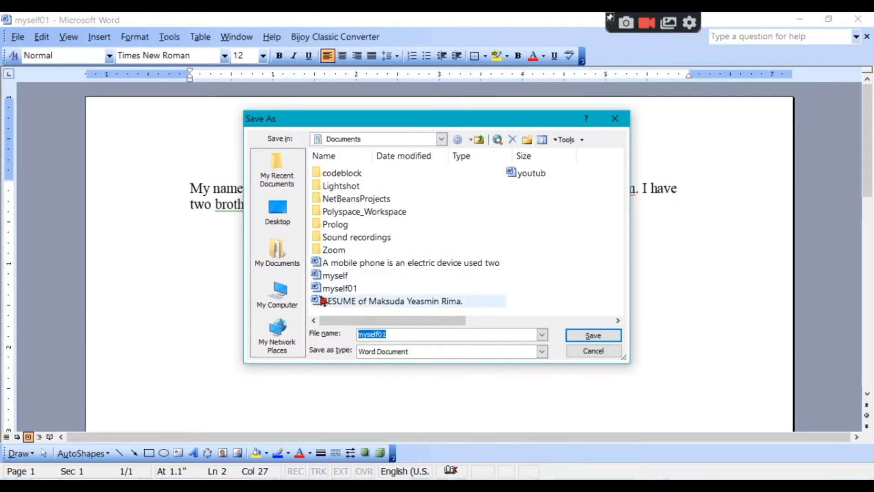
left_click(409, 335)
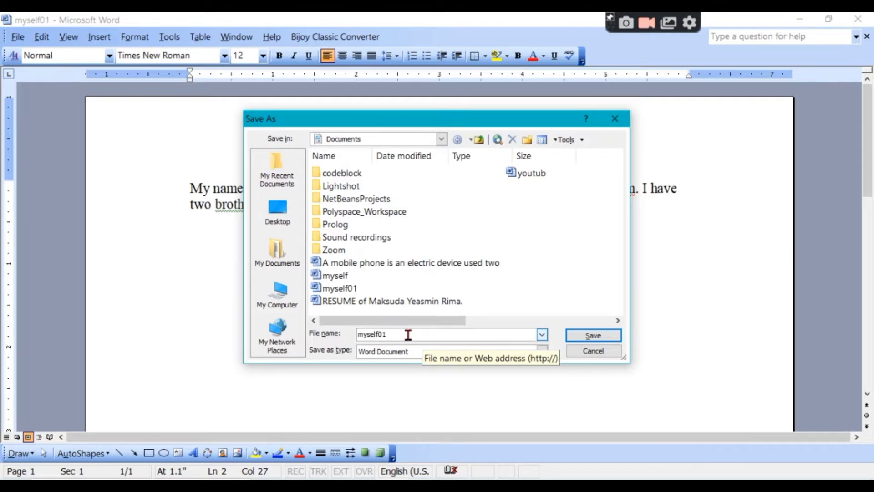
key("BackSpace")
key("BackSpace")
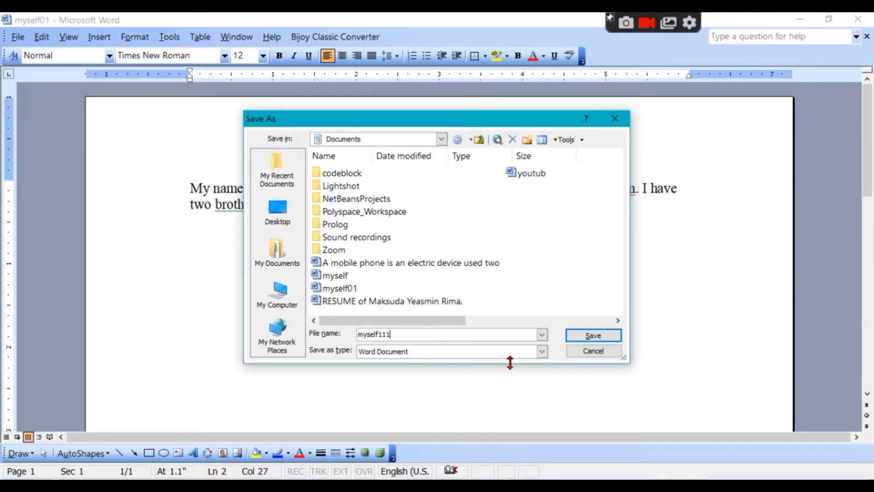
left_click(593, 336)
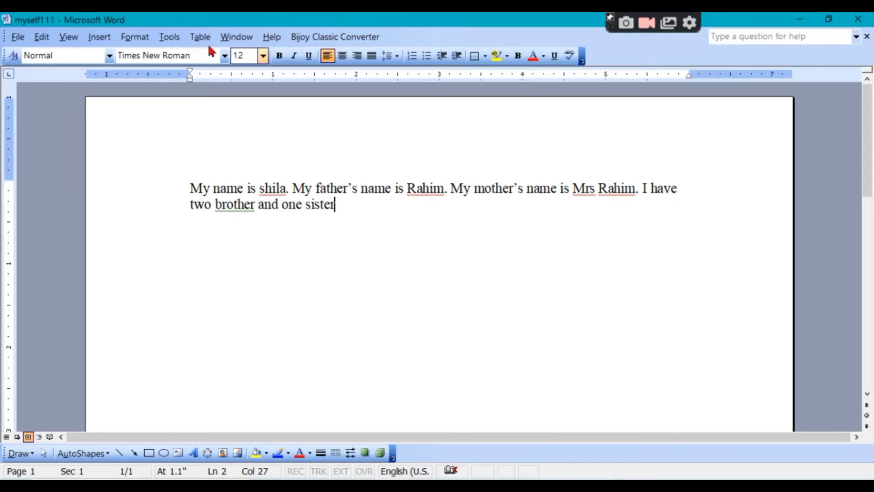
Step: Open the page setup to review the margins, trying Landscape orientation and switching back to Portrait
left_click(23, 38)
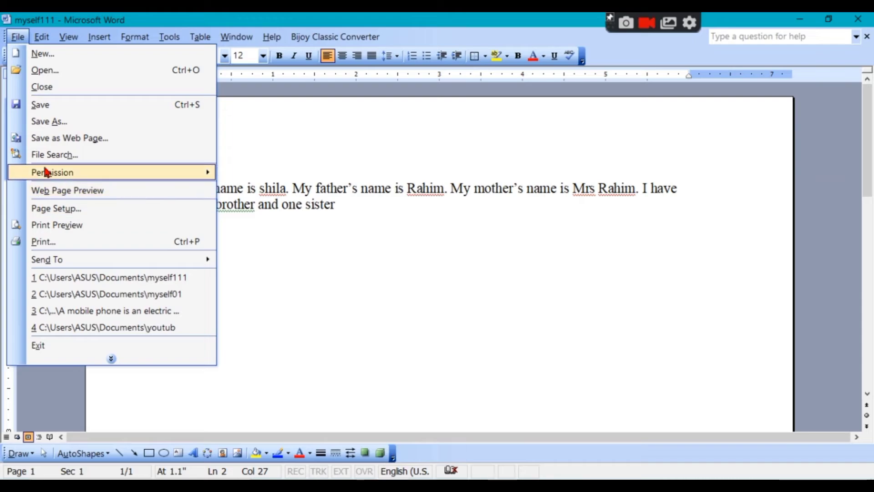
left_click(77, 212)
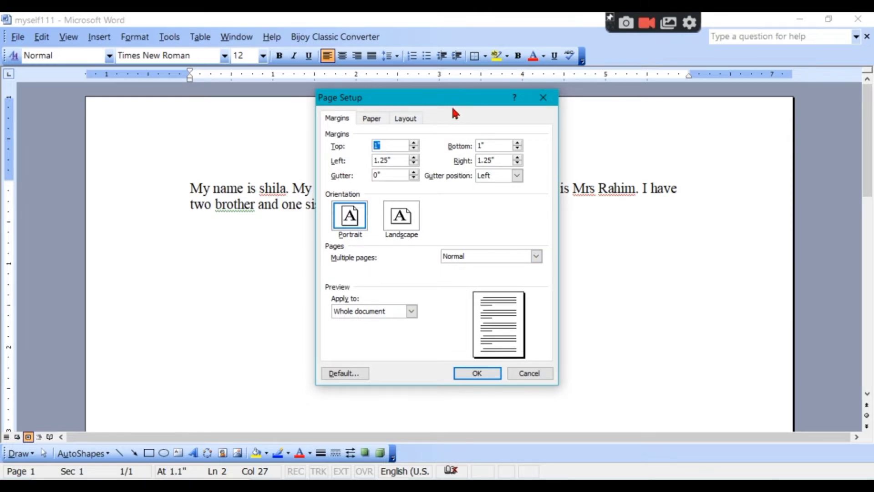
left_click_drag(450, 107, 424, 107)
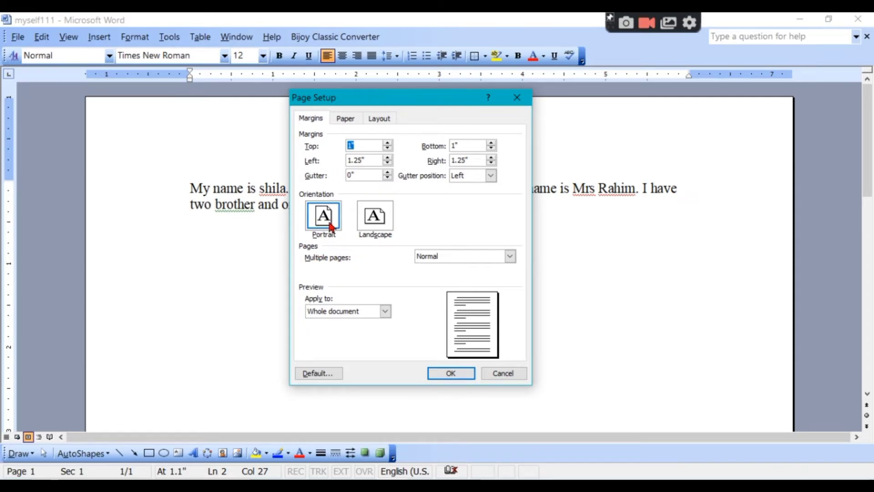
left_click(374, 223)
left_click(330, 226)
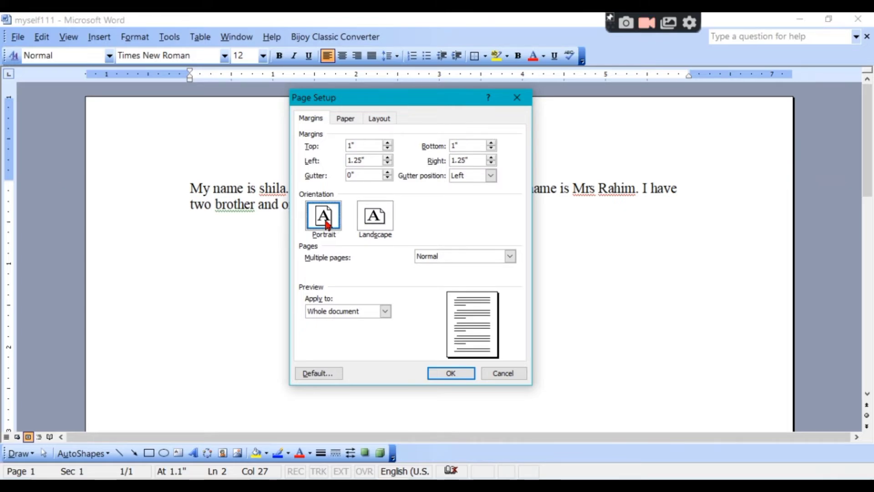
Step: Examine the available paper sizes and the layout settings, keeping Letter paper, and accept the page setup
left_click(345, 120)
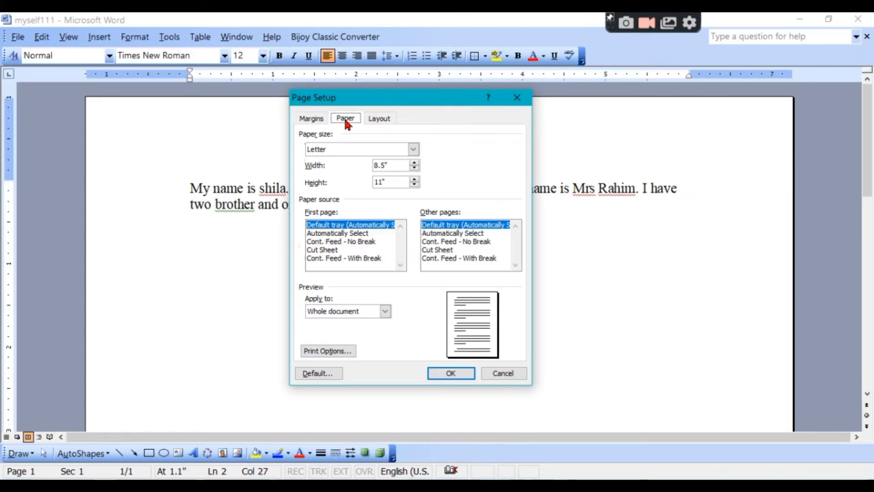
left_click(414, 150)
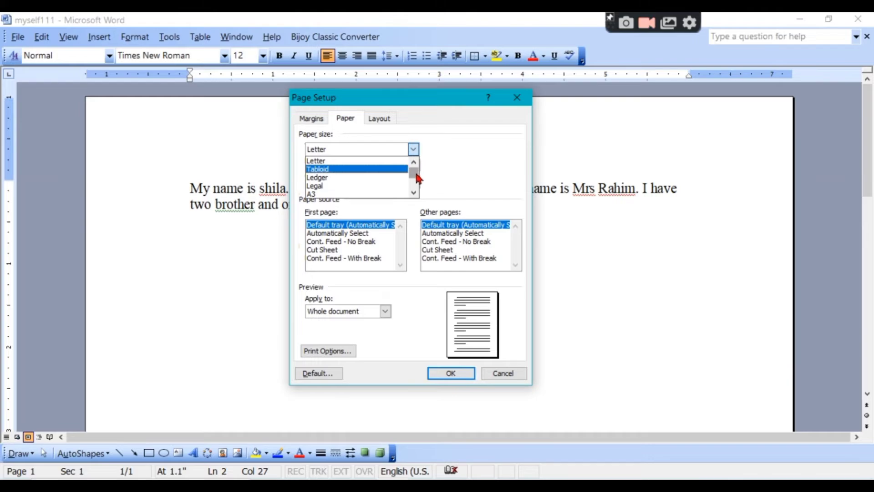
left_click_drag(415, 173, 416, 178)
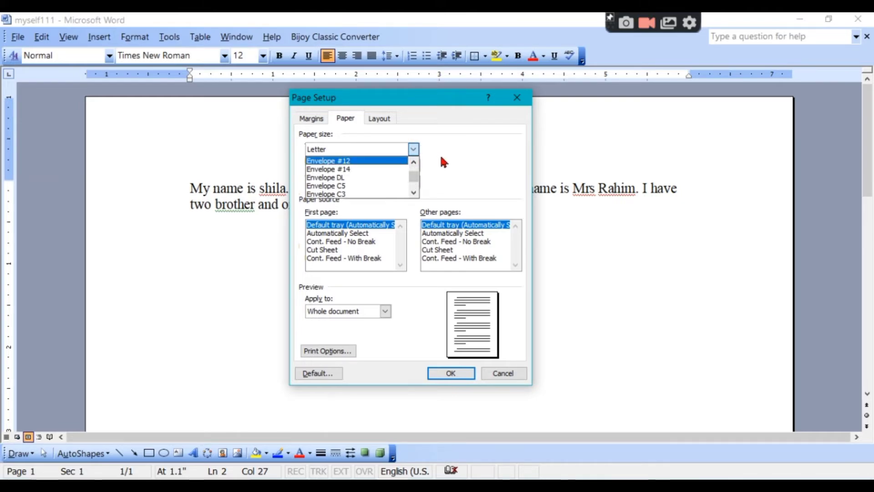
left_click(413, 149)
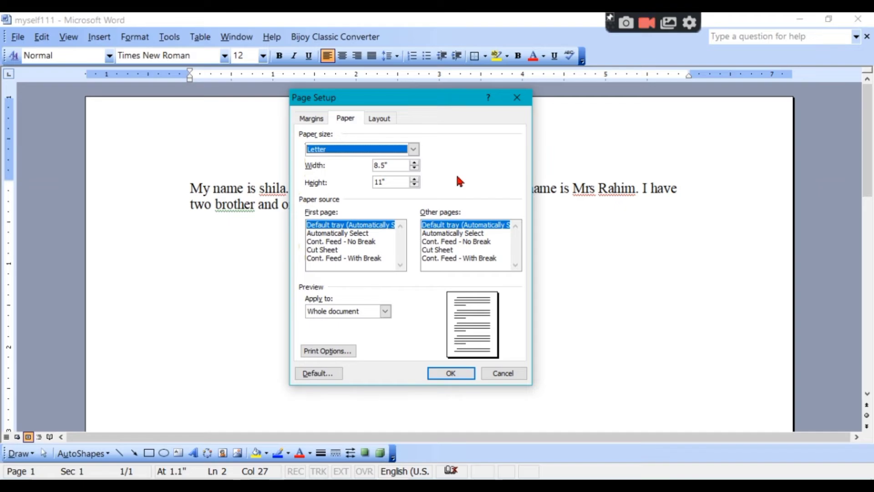
left_click(380, 119)
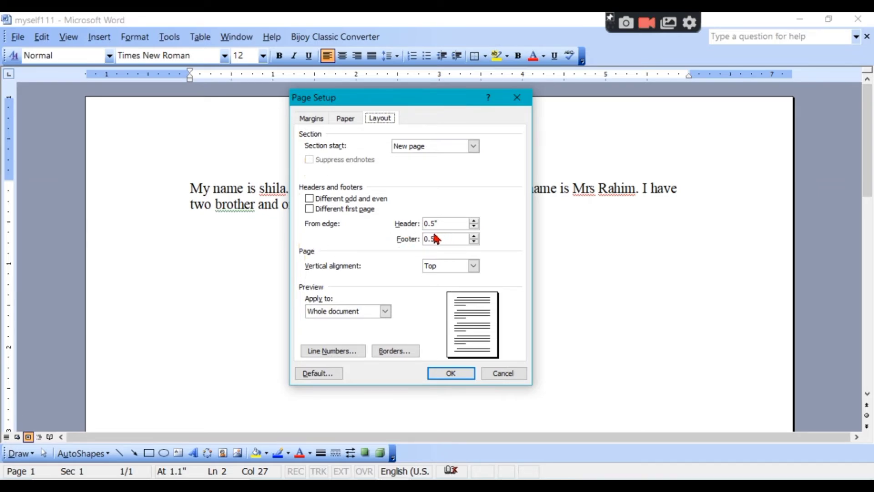
left_click(458, 373)
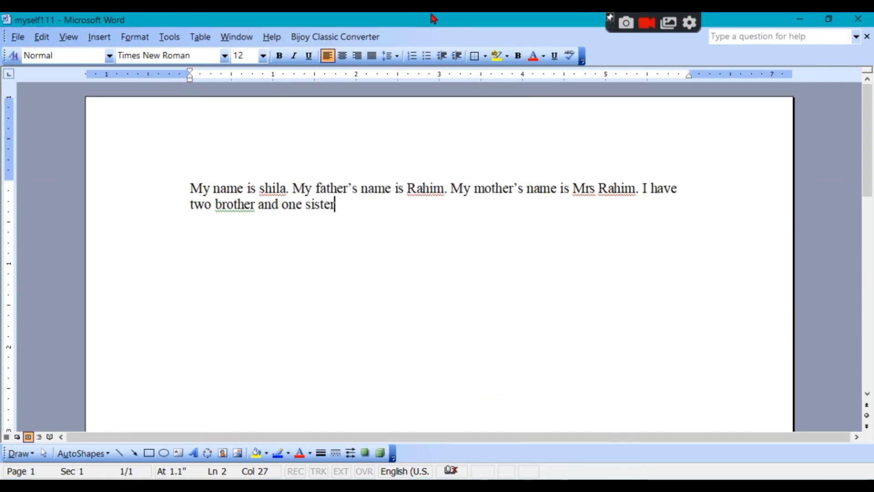
Step: Print one copy of all pages of the document on the Generic / Text Only printer
left_click(18, 36)
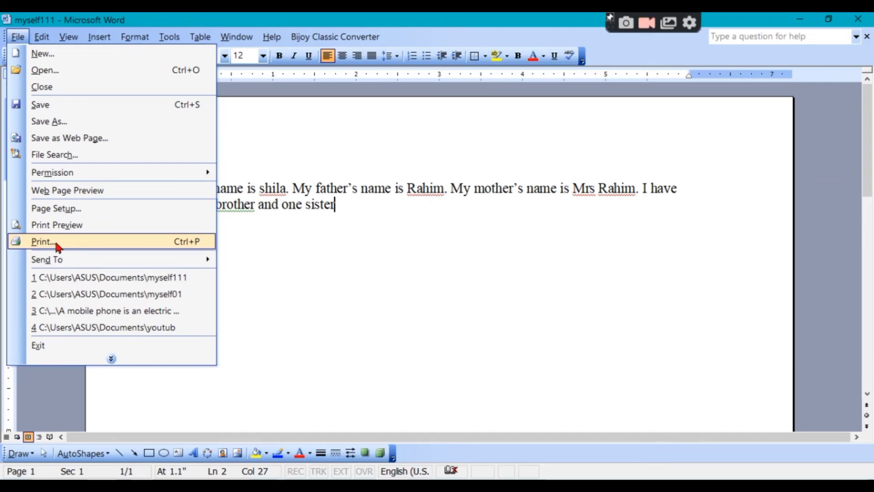
left_click(58, 246)
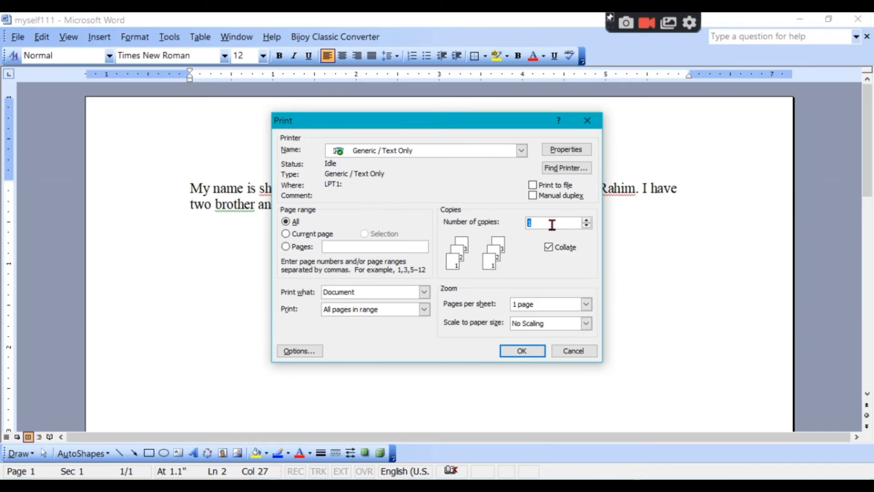
left_click(523, 350)
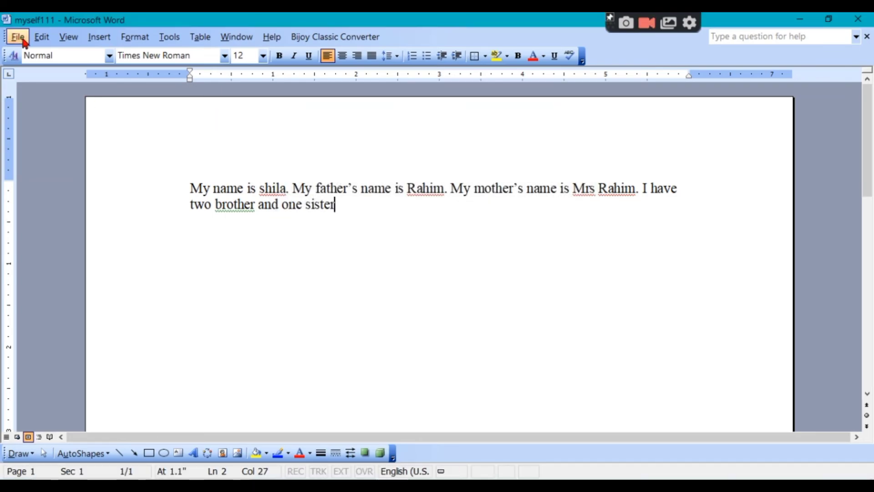
Step: Look over the Send To options, try the Exit command, and dismiss the save prompt to keep myself111 open
left_click(19, 37)
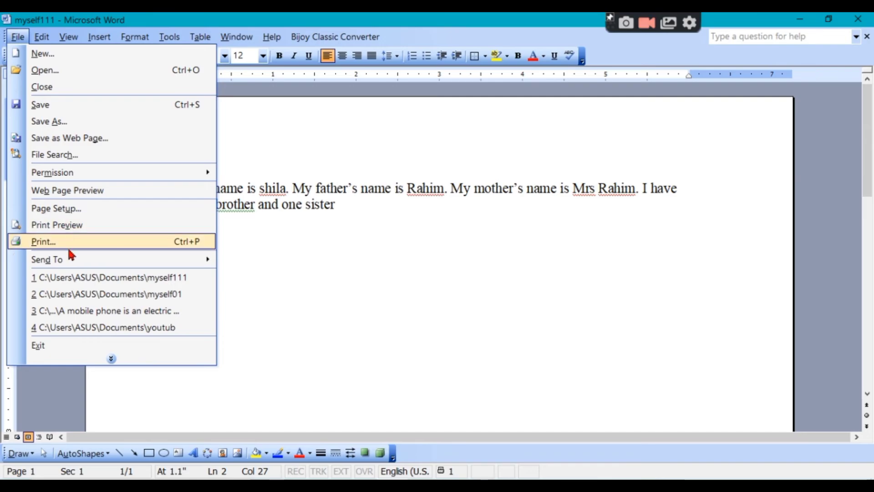
mouse_move(73, 260)
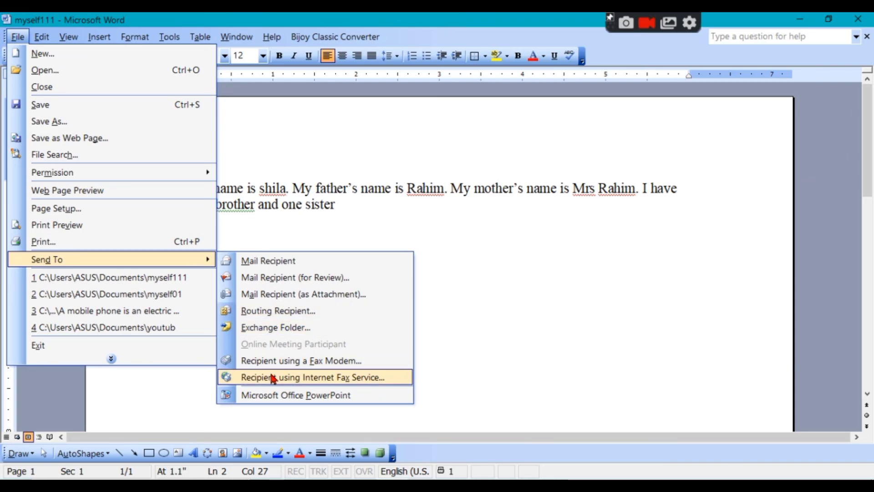
left_click(66, 344)
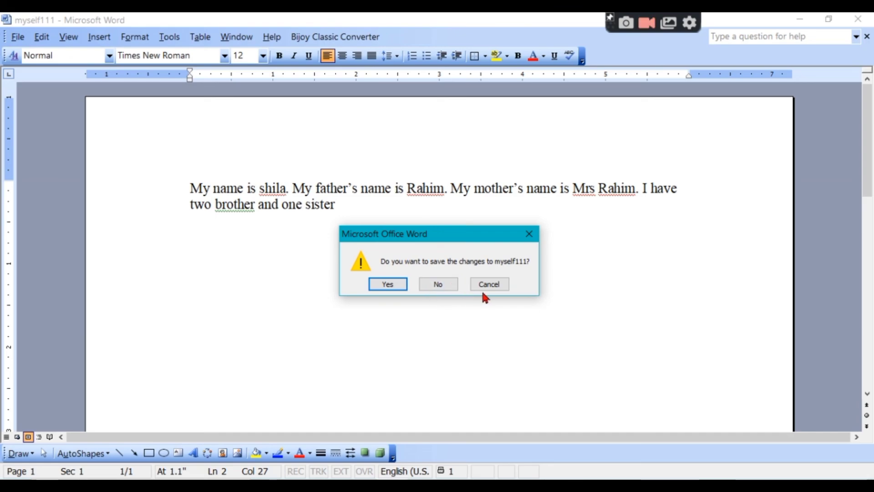
left_click(529, 234)
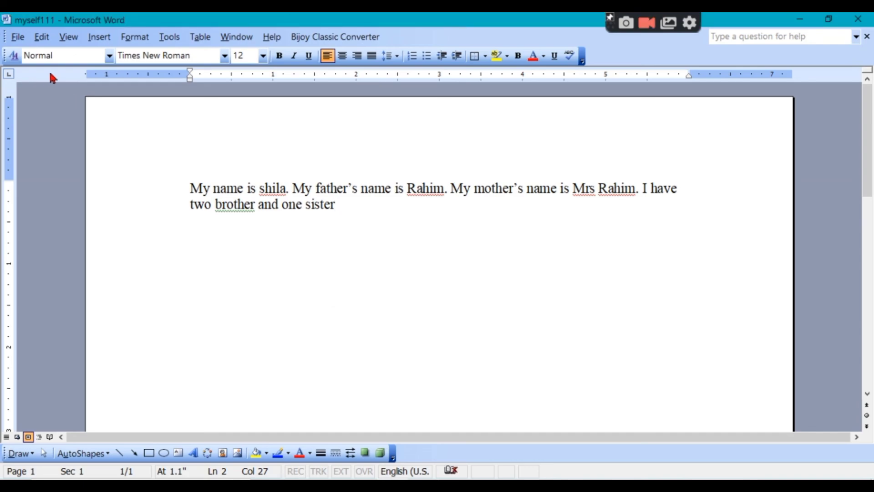